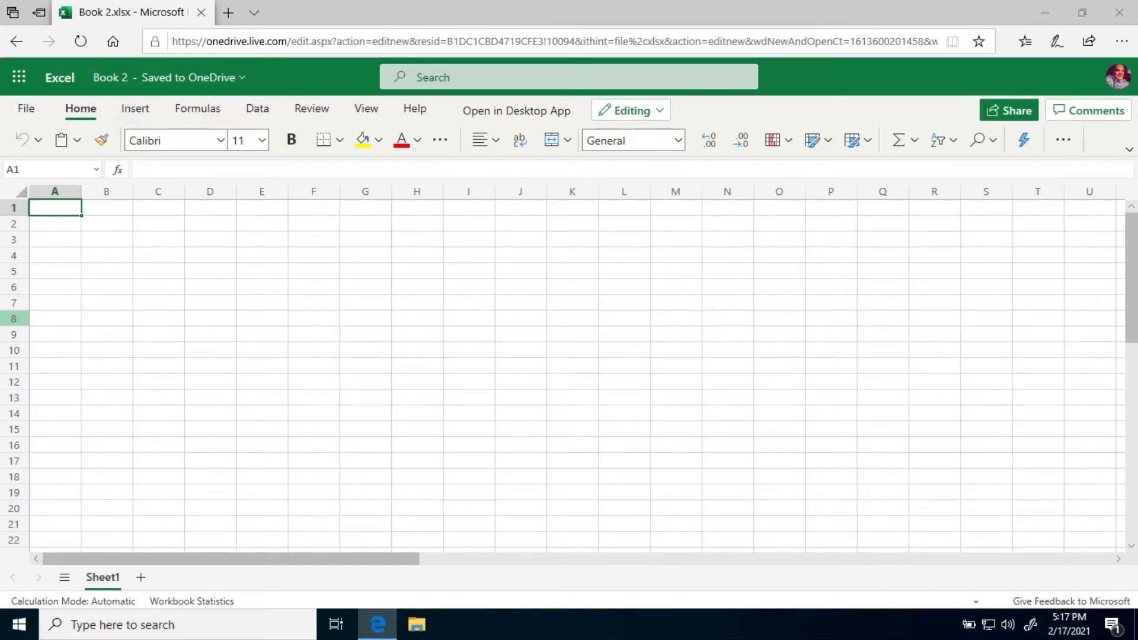
Step: Search the Office Add-ins store for "xbrl"
left_click(136, 111)
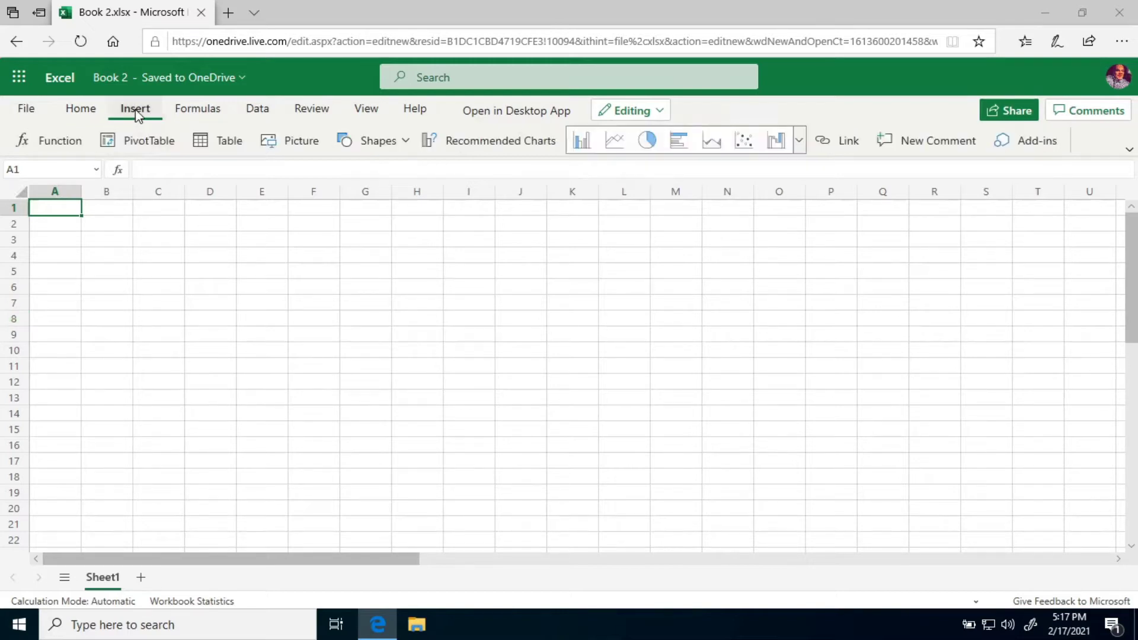
left_click(1037, 140)
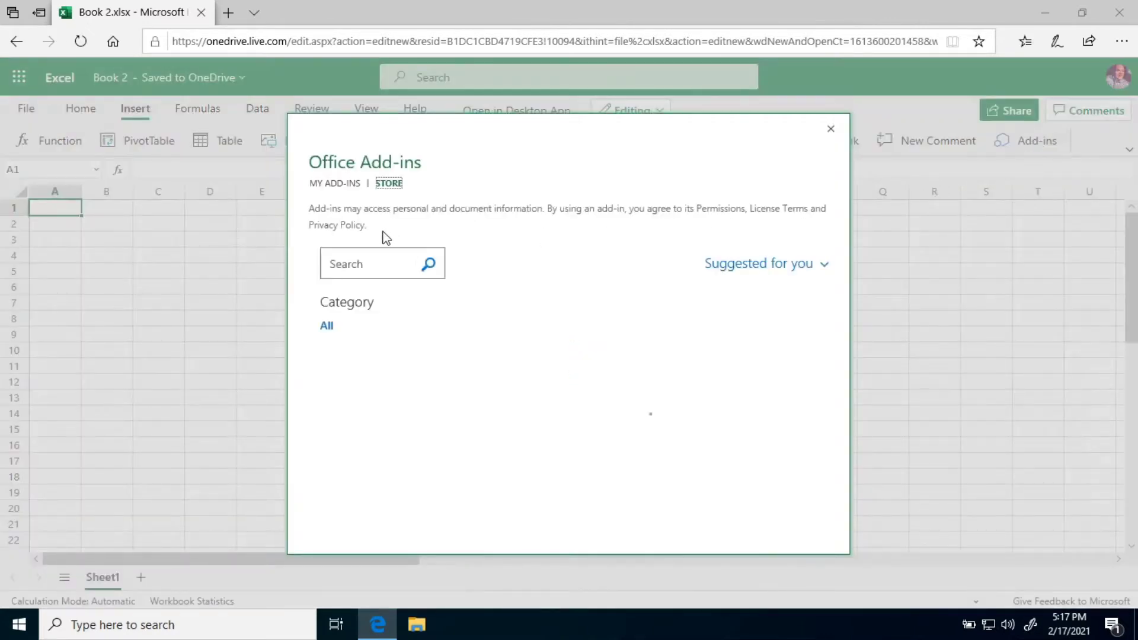
left_click(347, 255)
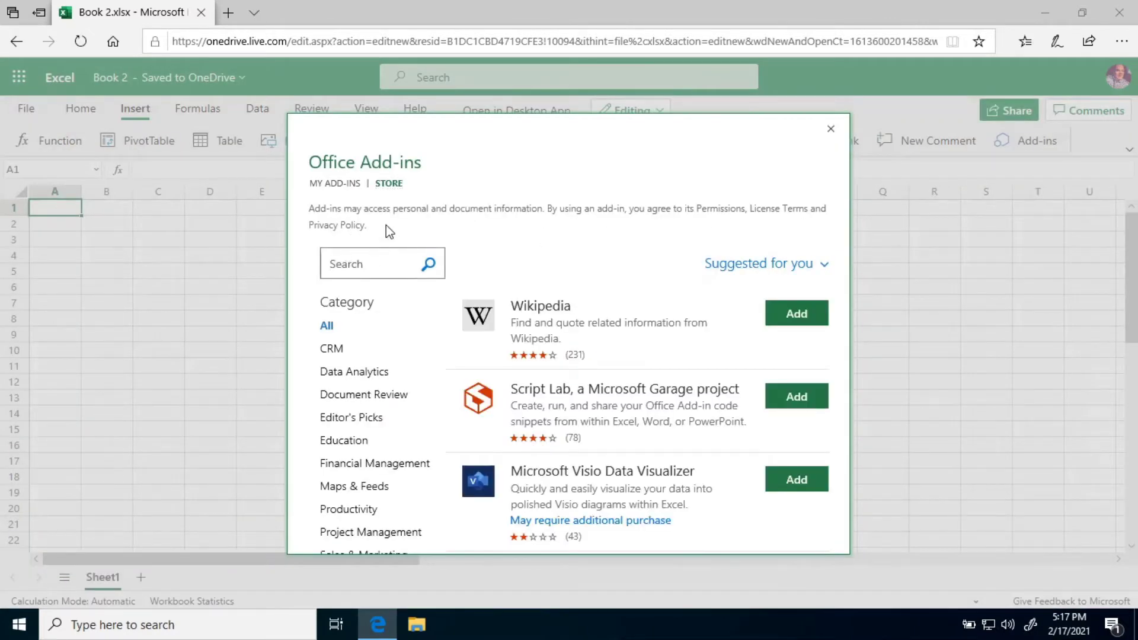
type("xbrl")
key("Return")
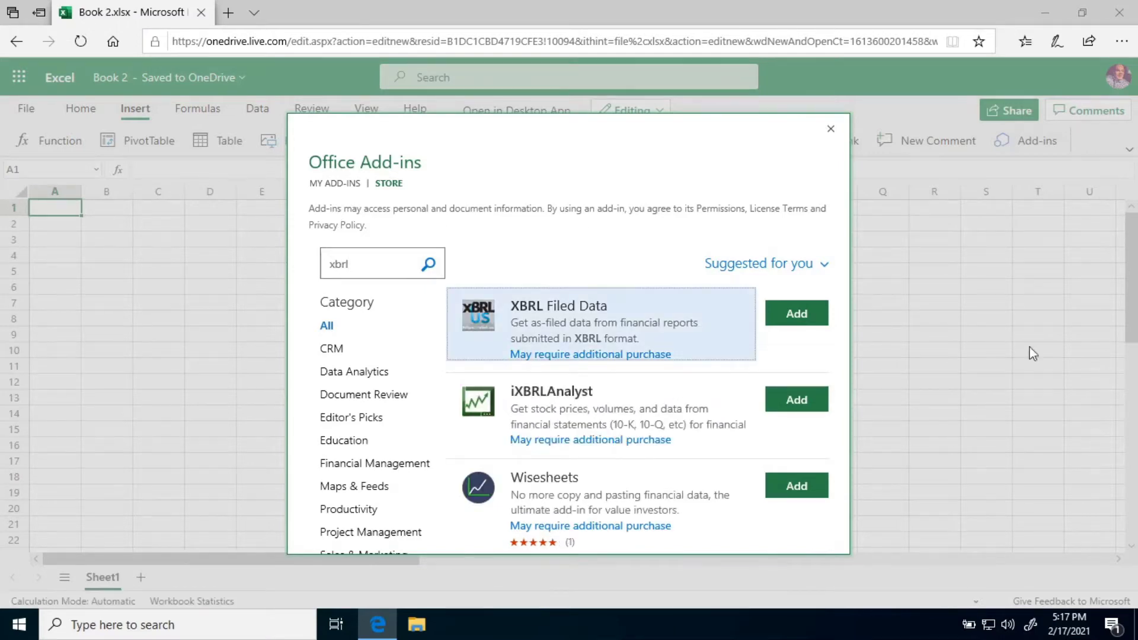
Step: Add the XBRL Filed Data add-in, accepting its license terms, and dismiss the add-in's introductory message
left_click(795, 312)
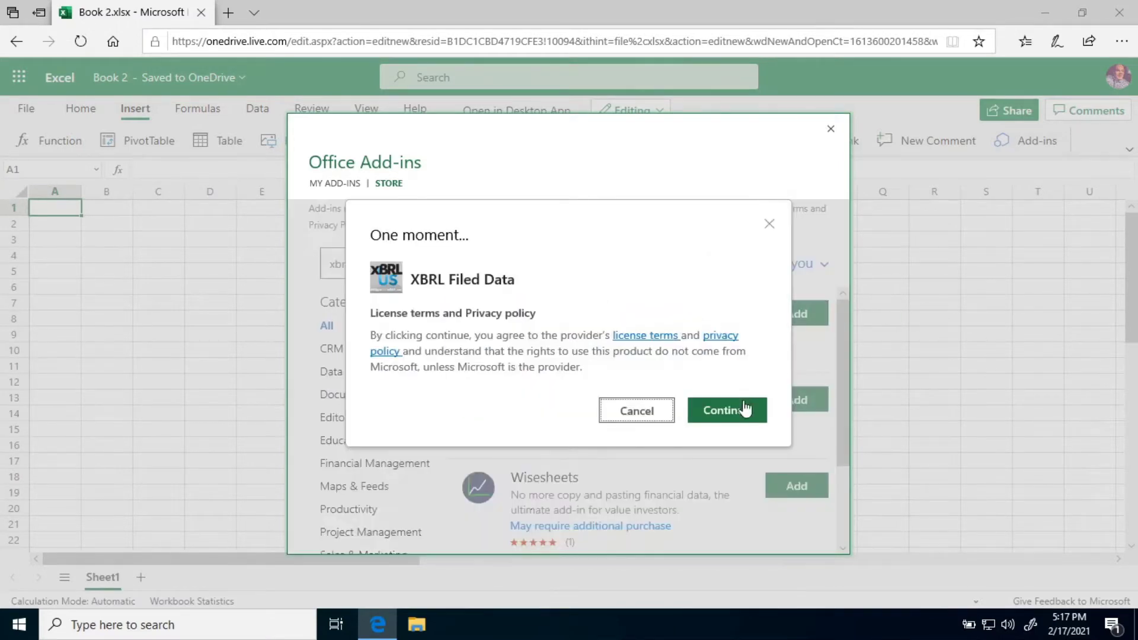
left_click(746, 409)
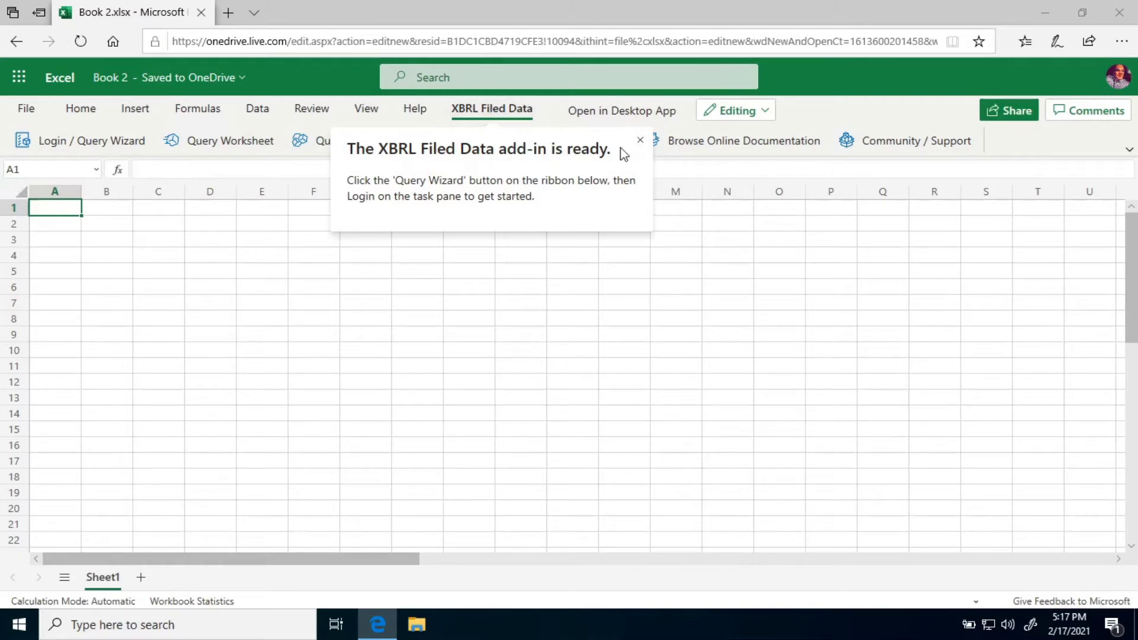
left_click(640, 141)
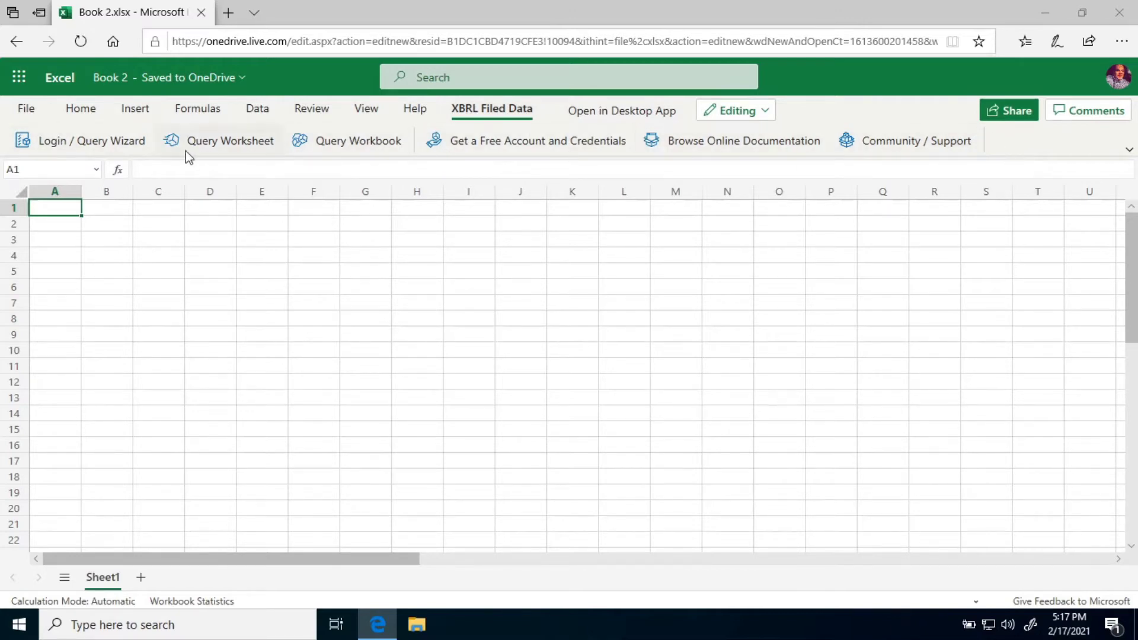
Step: Open the add-in's query wizard and its free account and credentials page, allowing the new window
left_click(118, 141)
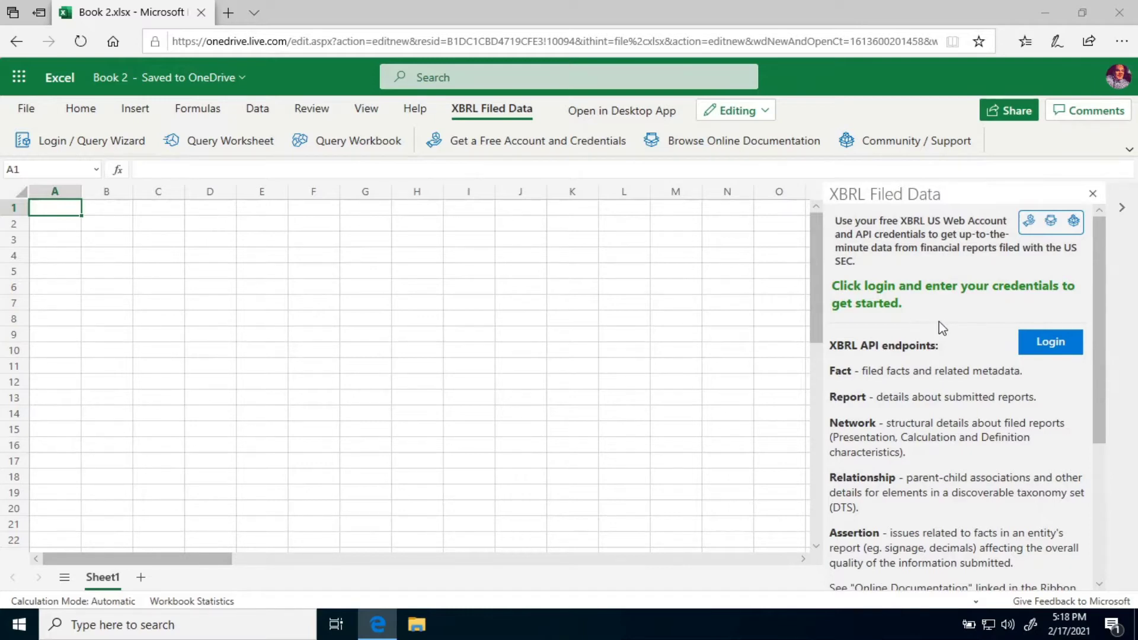
left_click(455, 140)
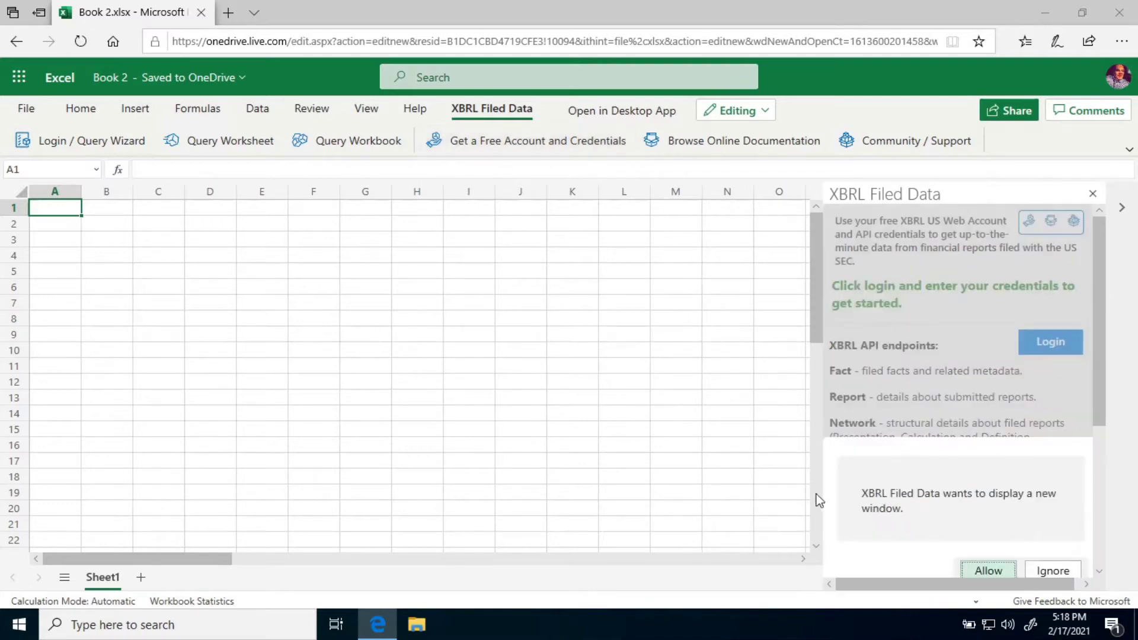
scroll(1093, 374, "down", 2)
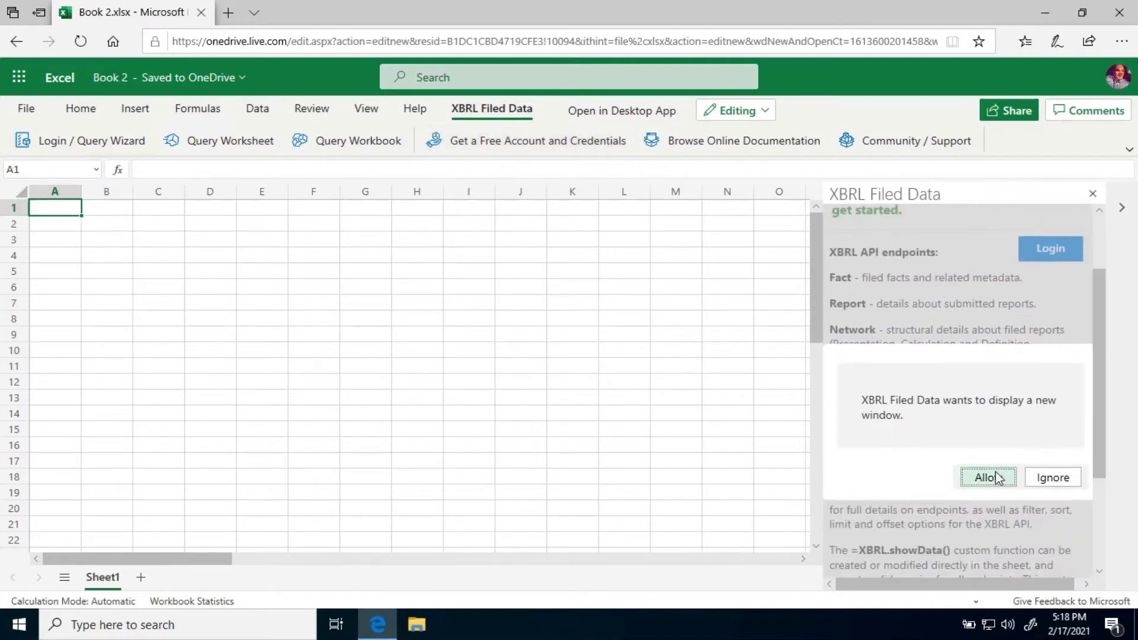
left_click(989, 477)
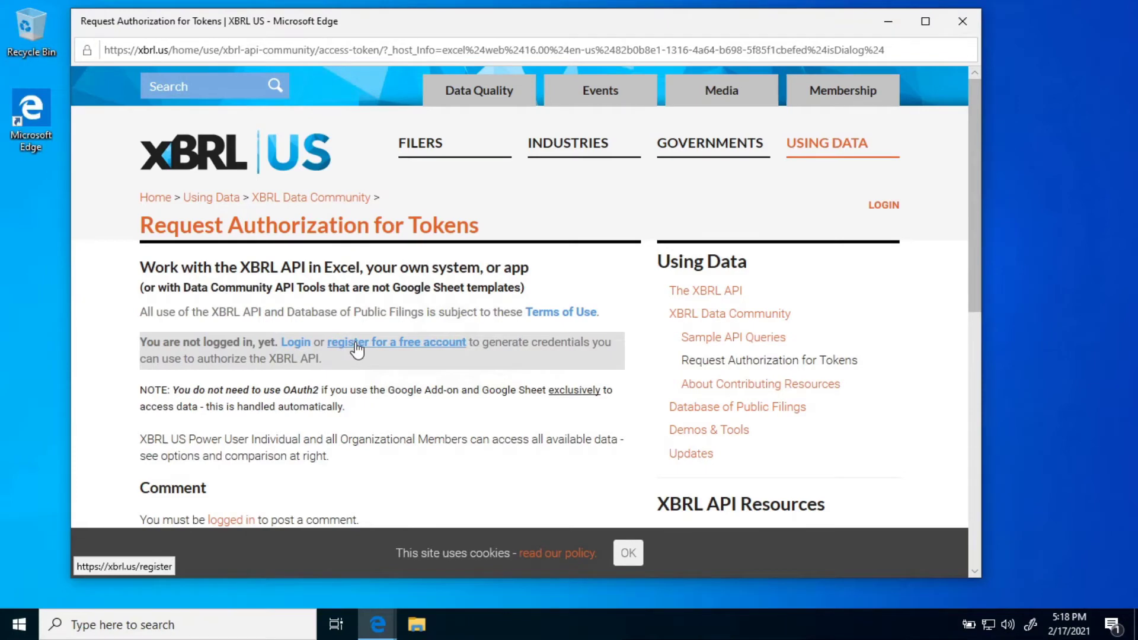
Step: Log in to the XBRL US site with the account e-mail and password, declining to save the password in the browser
left_click(296, 344)
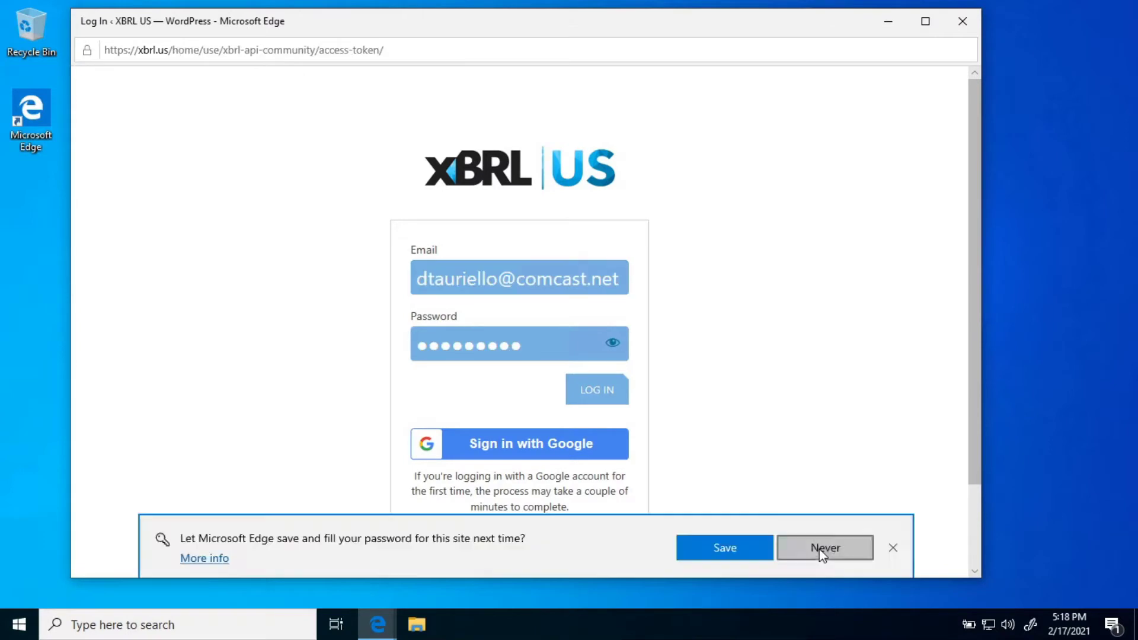
left_click(822, 548)
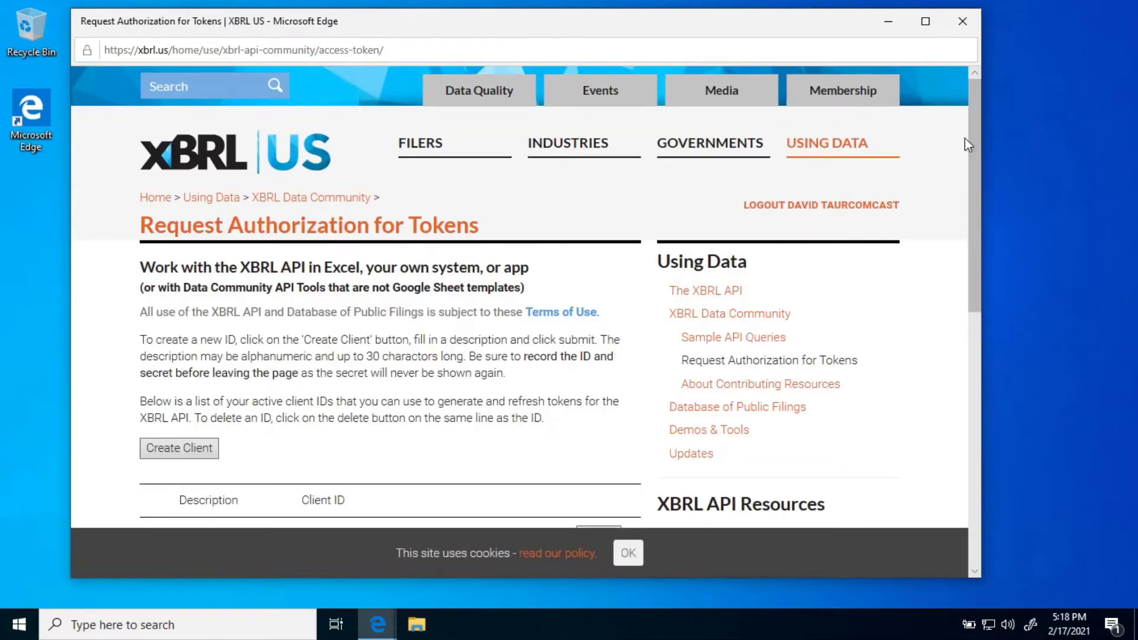
Step: Create a new XBRL API client named excel and close the credentials page
left_click_drag(976, 136, 976, 222)
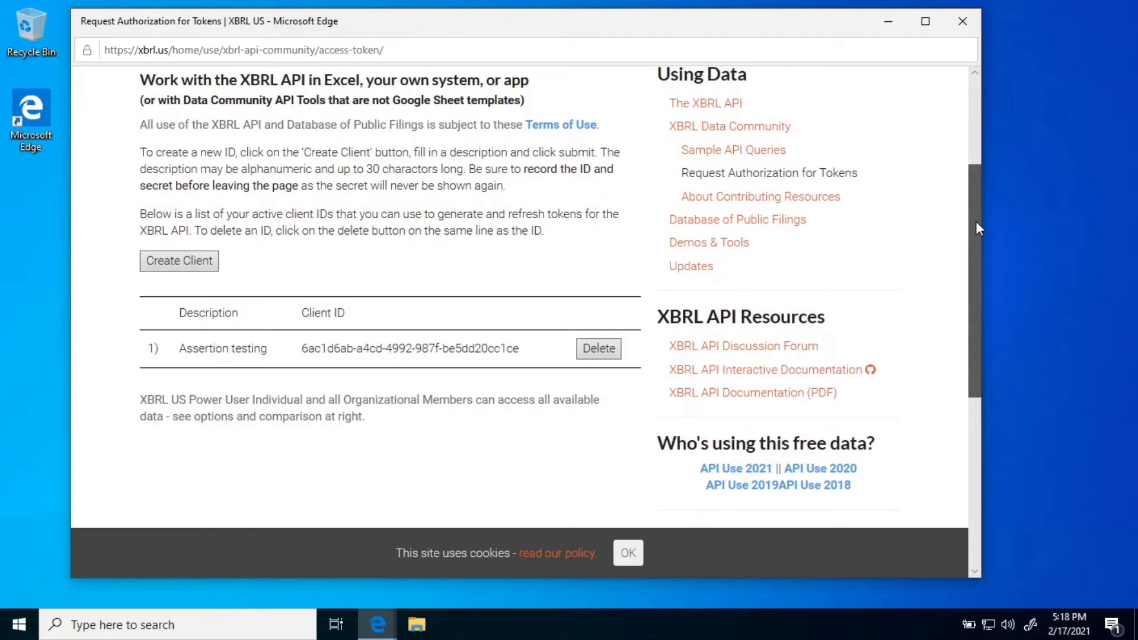
left_click(181, 262)
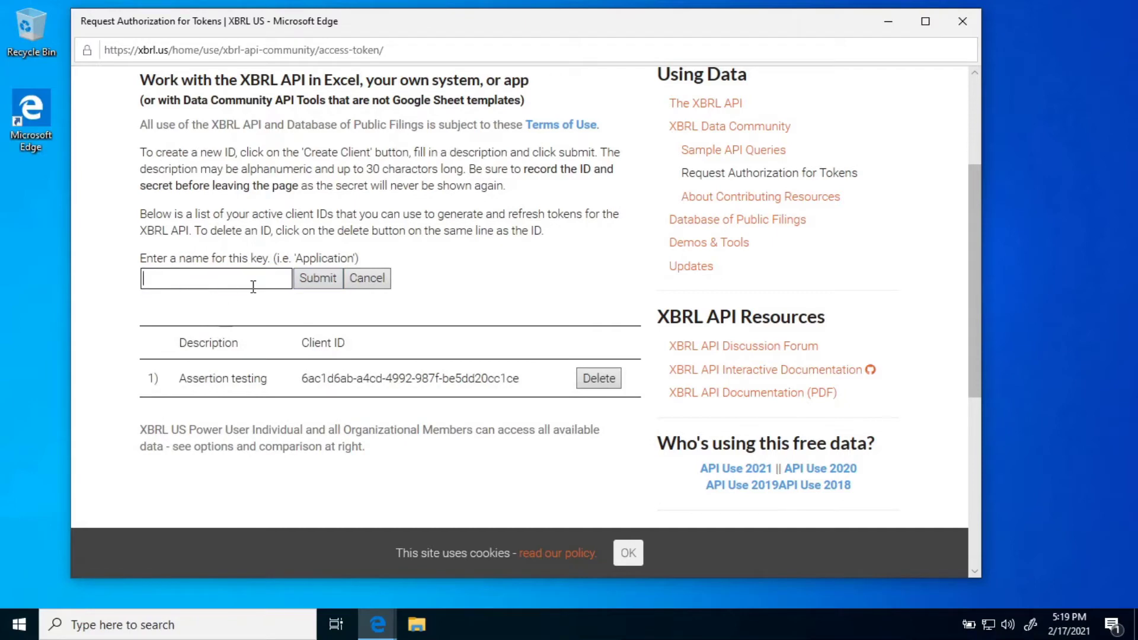
type("excel")
left_click(317, 278)
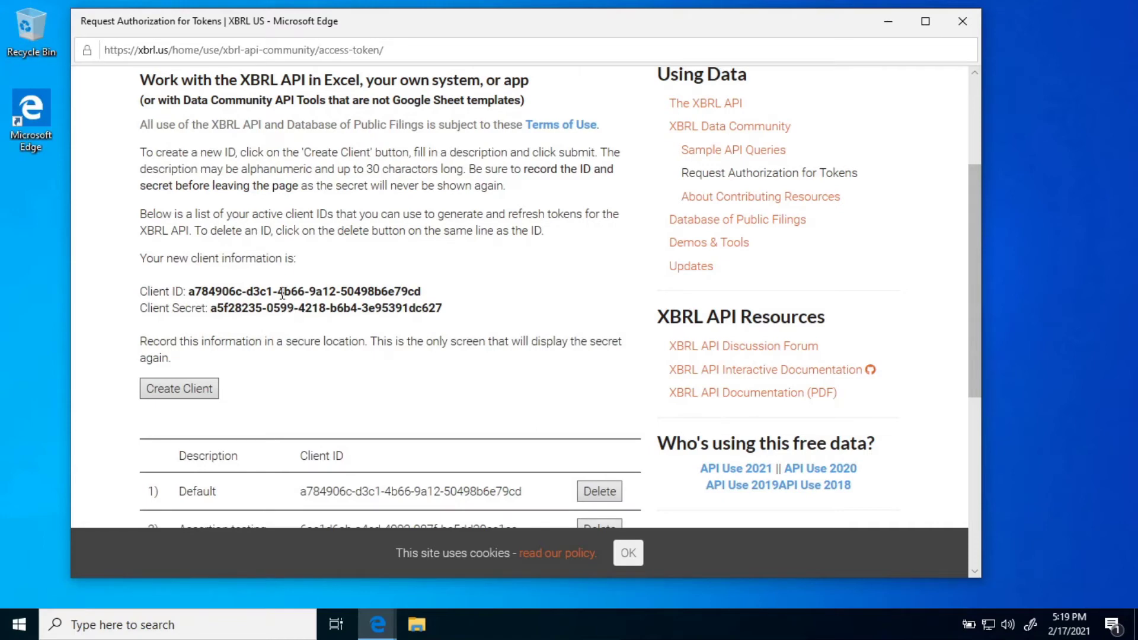
left_click(964, 26)
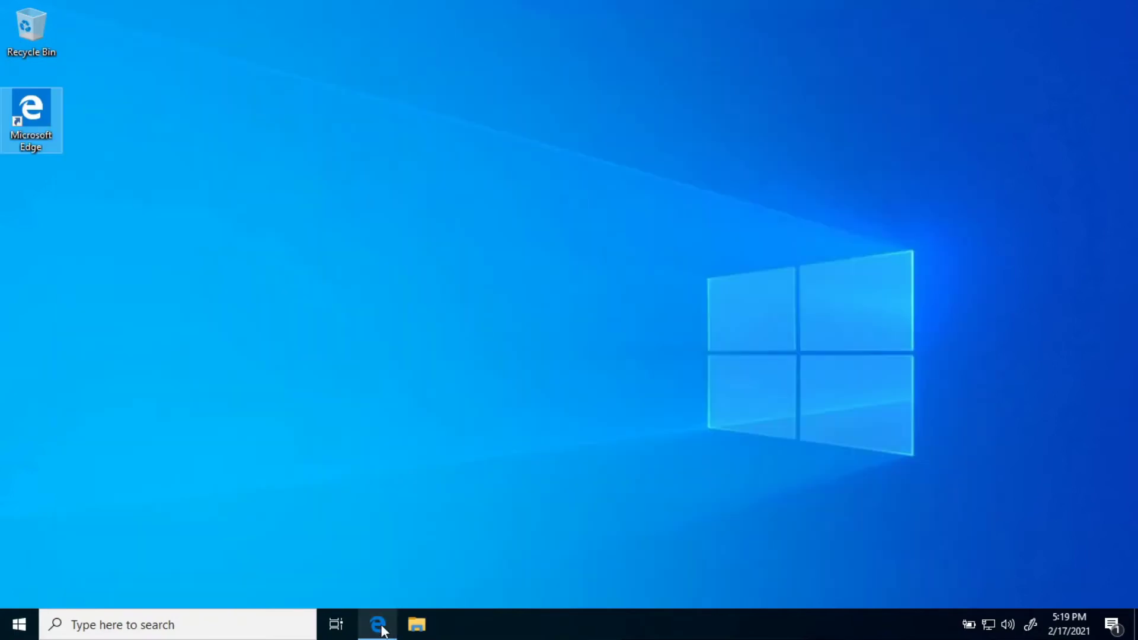
Step: Return to the Excel workbook and log in to the add-in with the account e-mail, password, client ID and client secret
left_click(377, 625)
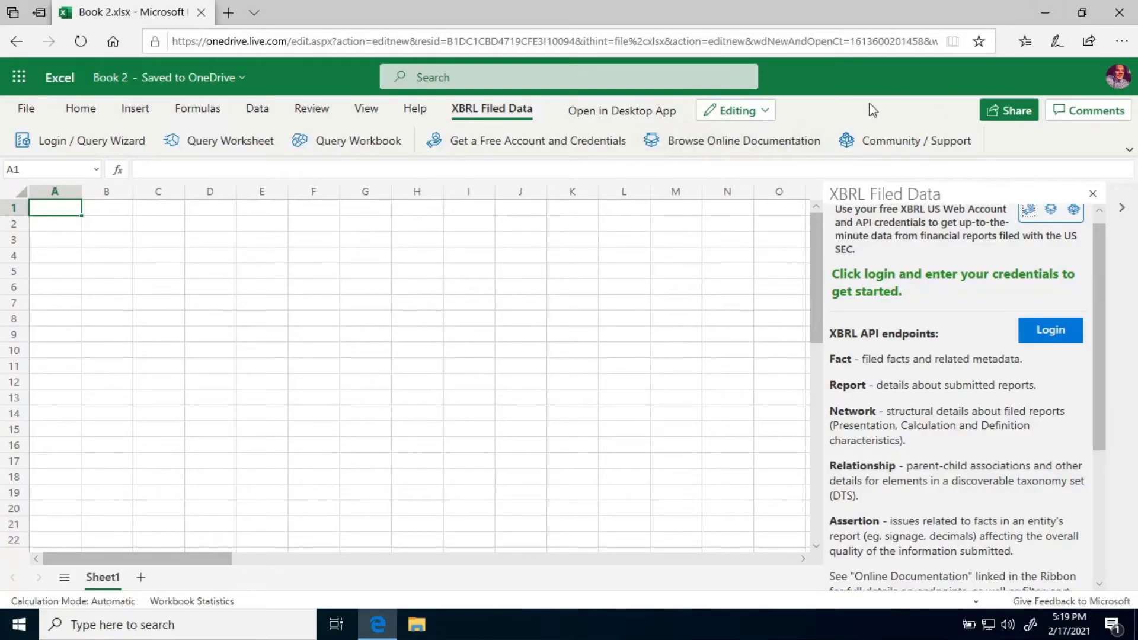
left_click(1050, 331)
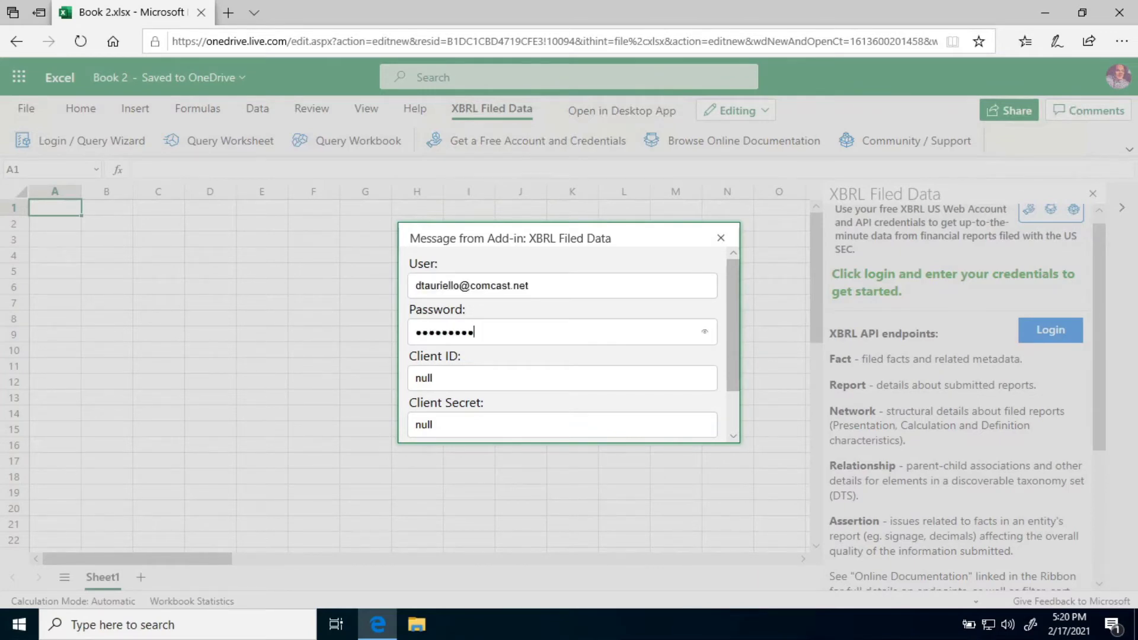
double_click(476, 371)
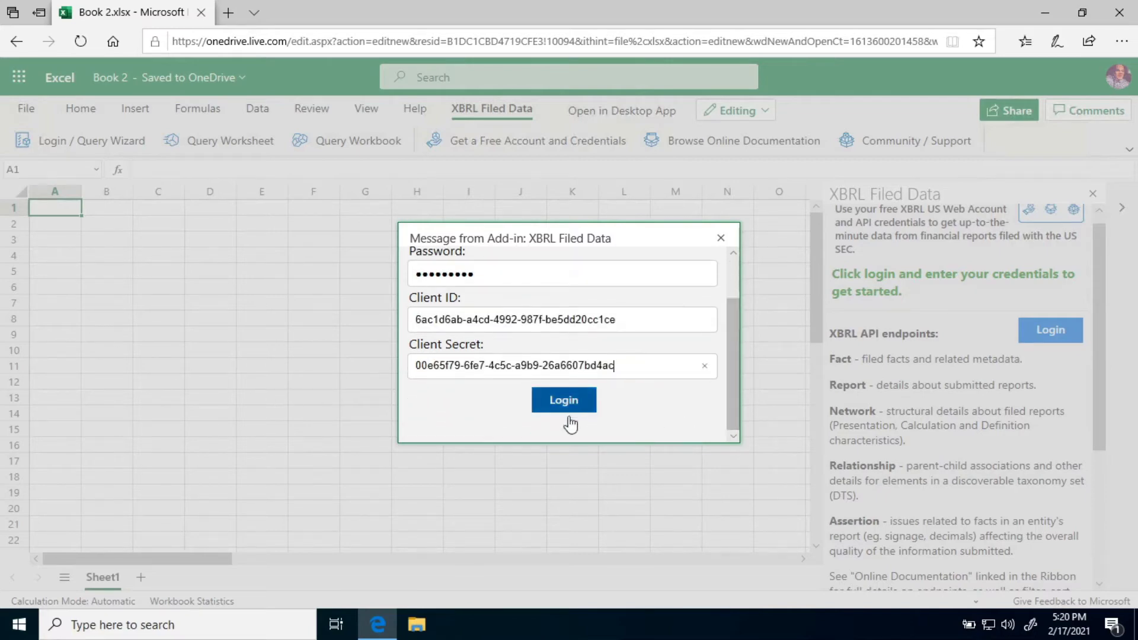
left_click(560, 405)
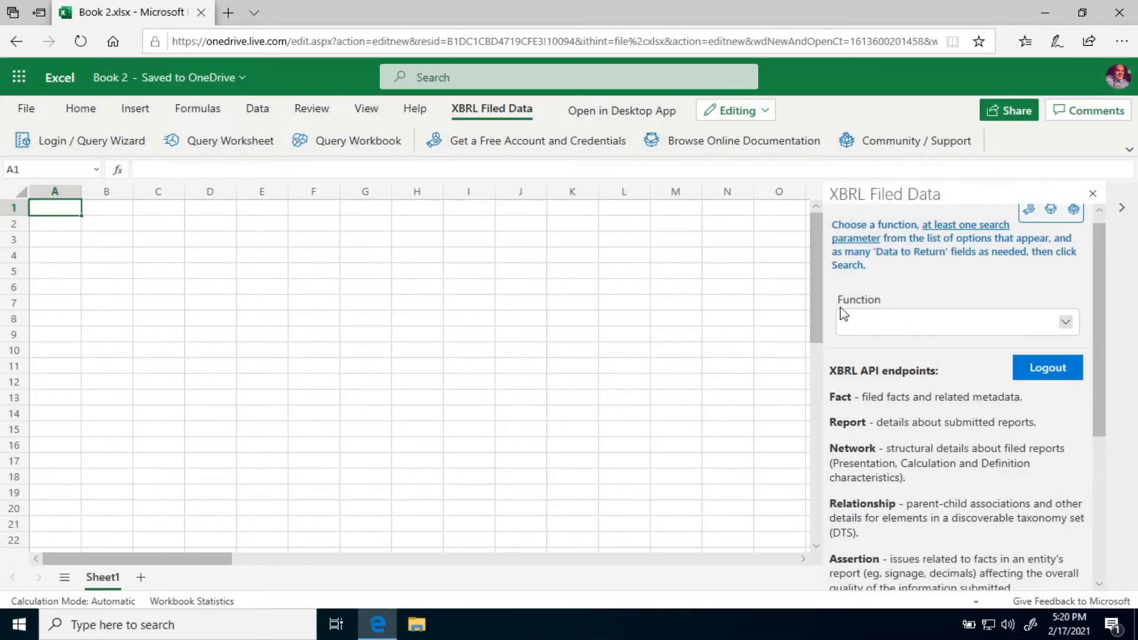
Step: Choose fact as the query function in the XBRL Filed Data wizard
left_click(1069, 329)
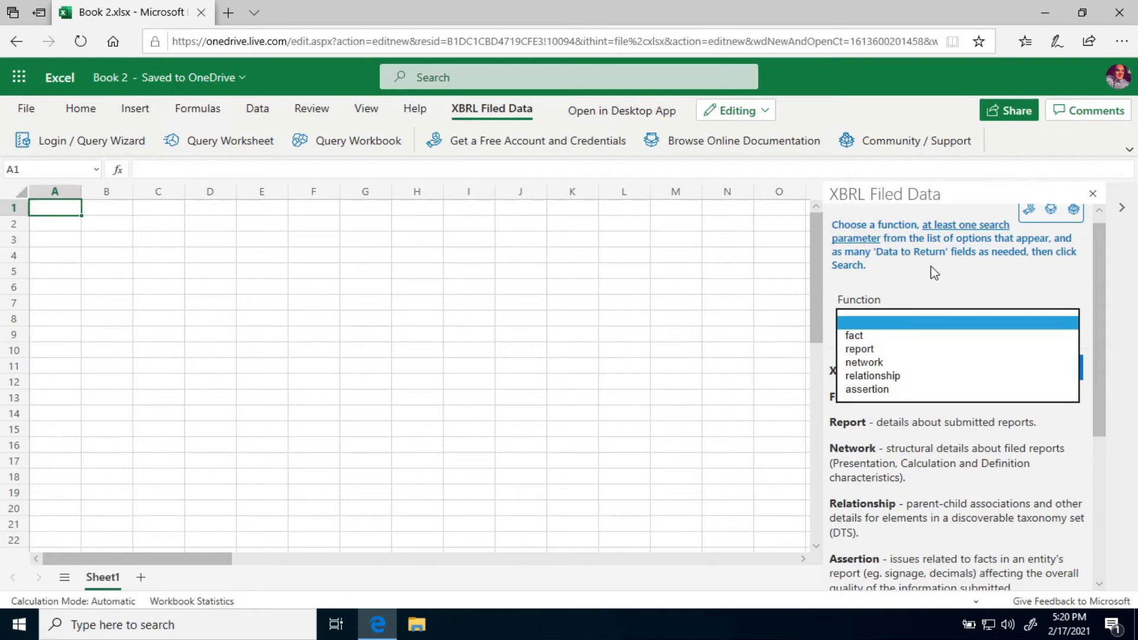
left_click(870, 333)
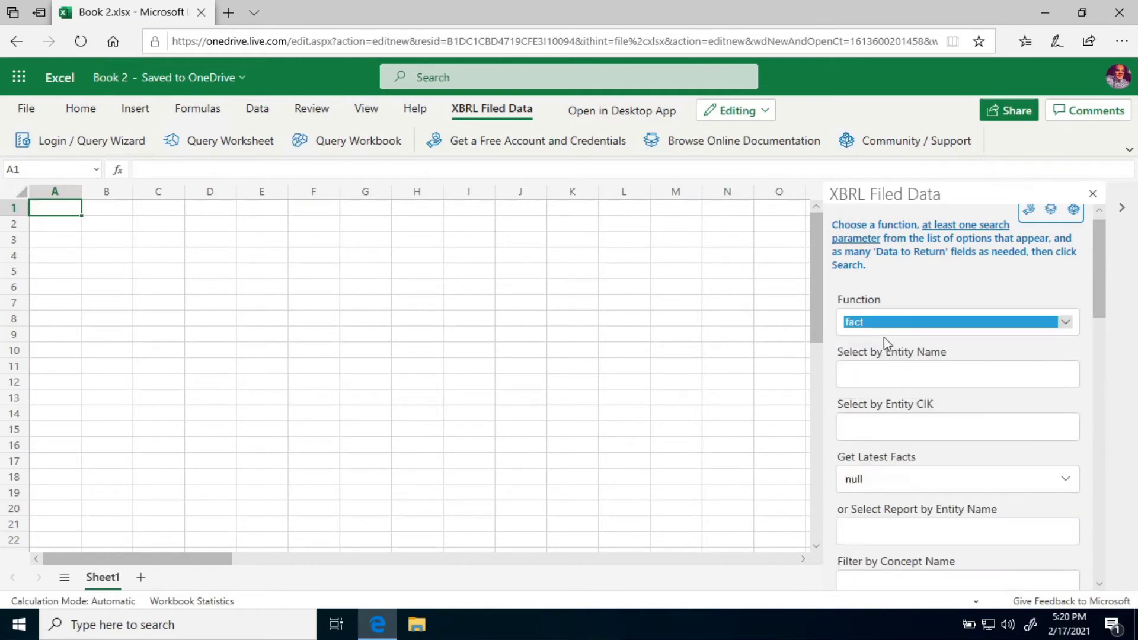
scroll(1098, 287, "down", 2)
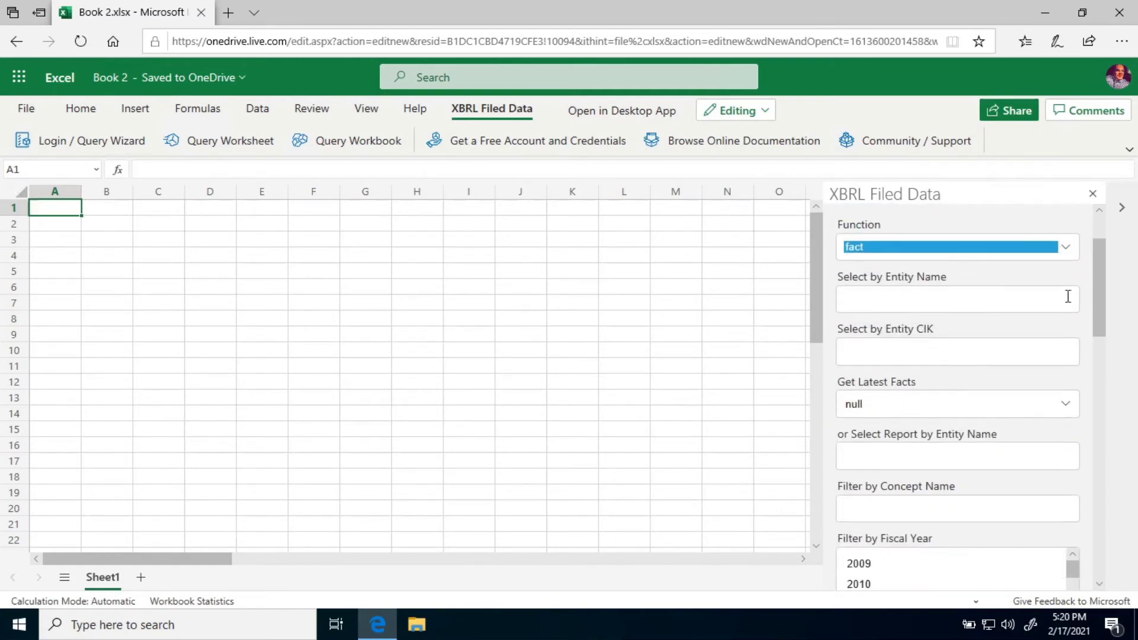
left_click(946, 298)
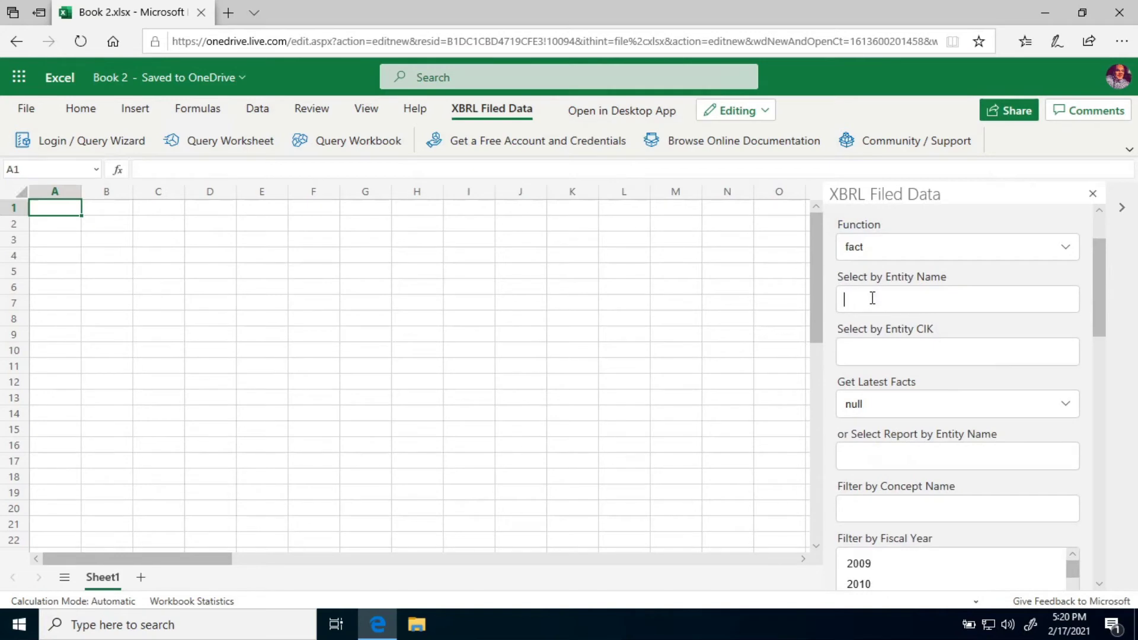
type("micro")
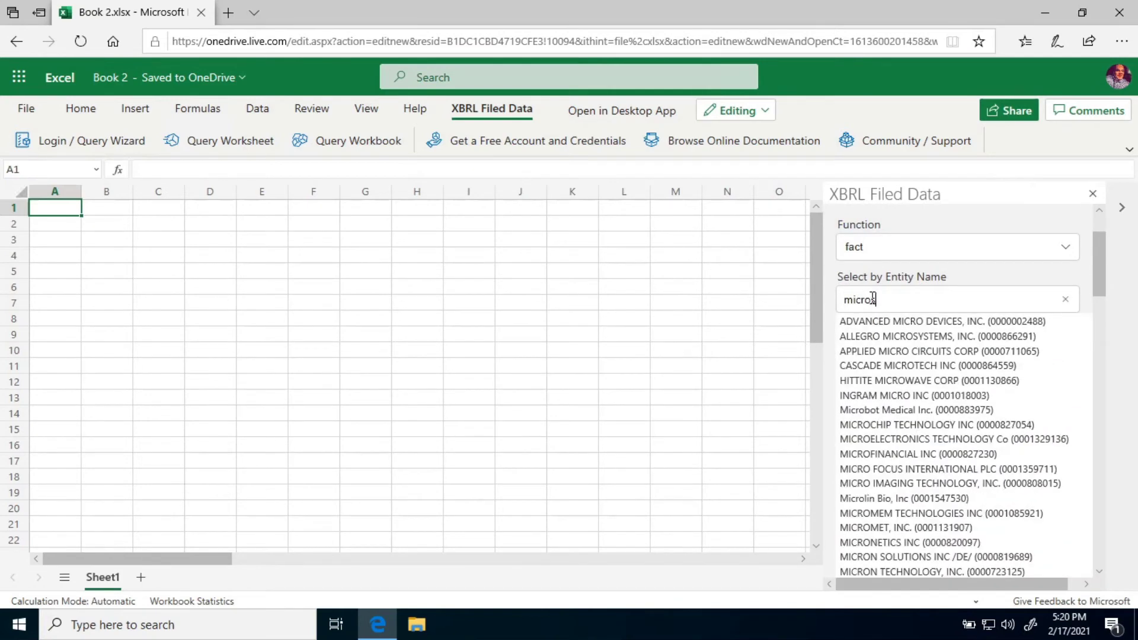
type("so")
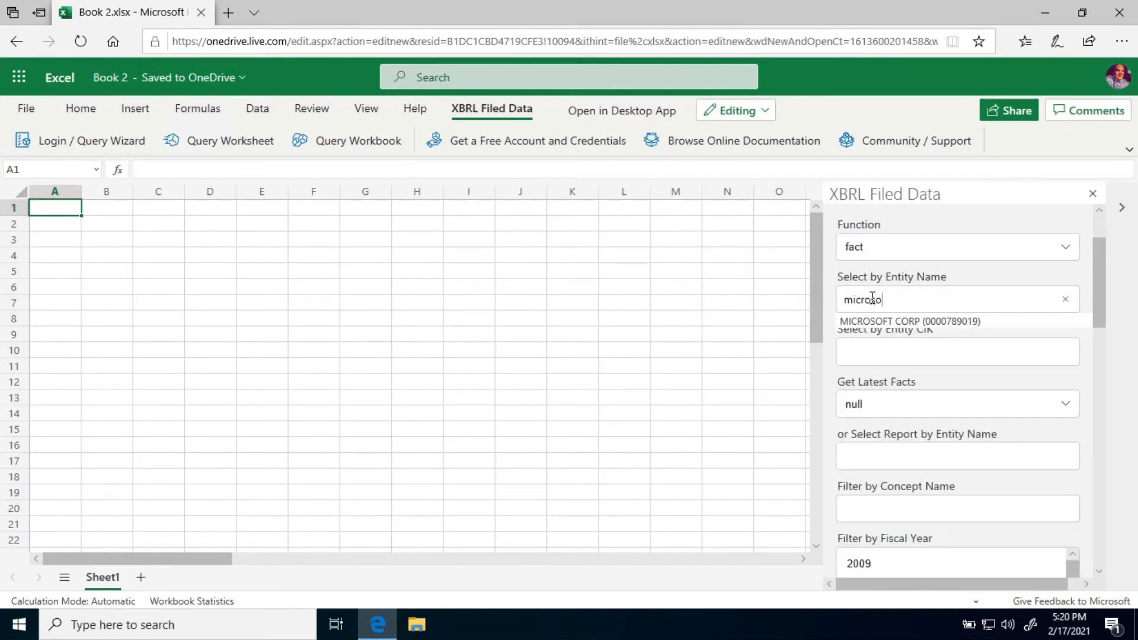
key("BackSpace")
key("BackSpace")
key("BackSpace")
key("BackSpace")
key("BackSpace")
key("BackSpace")
key("BackSpace")
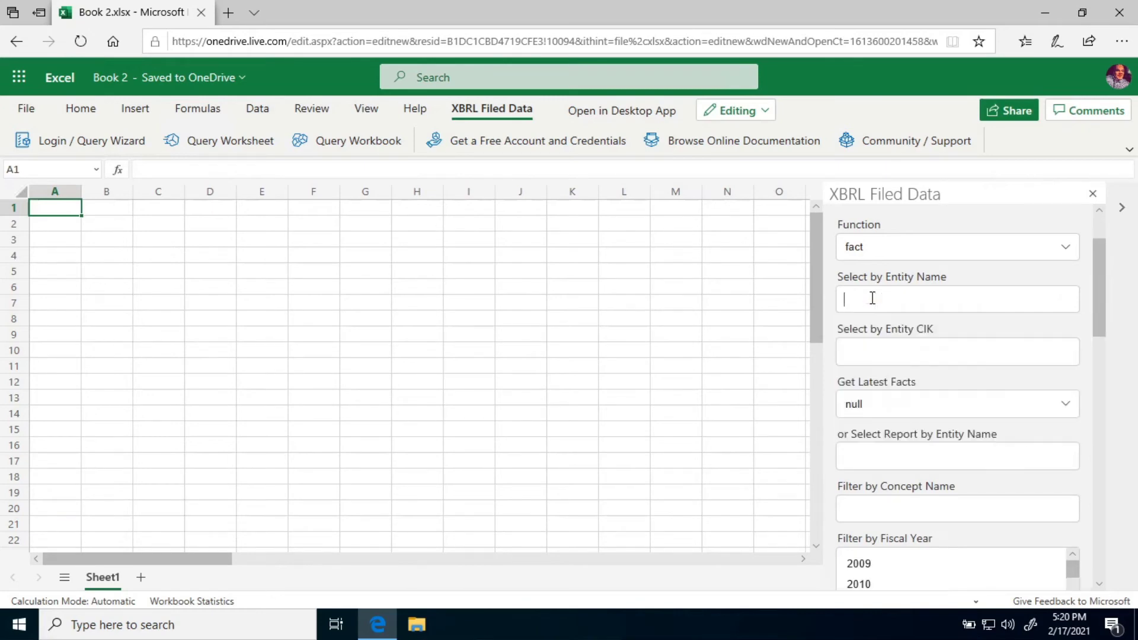
Step: Look up reports by the entity name Microsoft and select the 10-Q dated 2021-01-26 for the query
key("Tab")
key("Tab")
key("Tab")
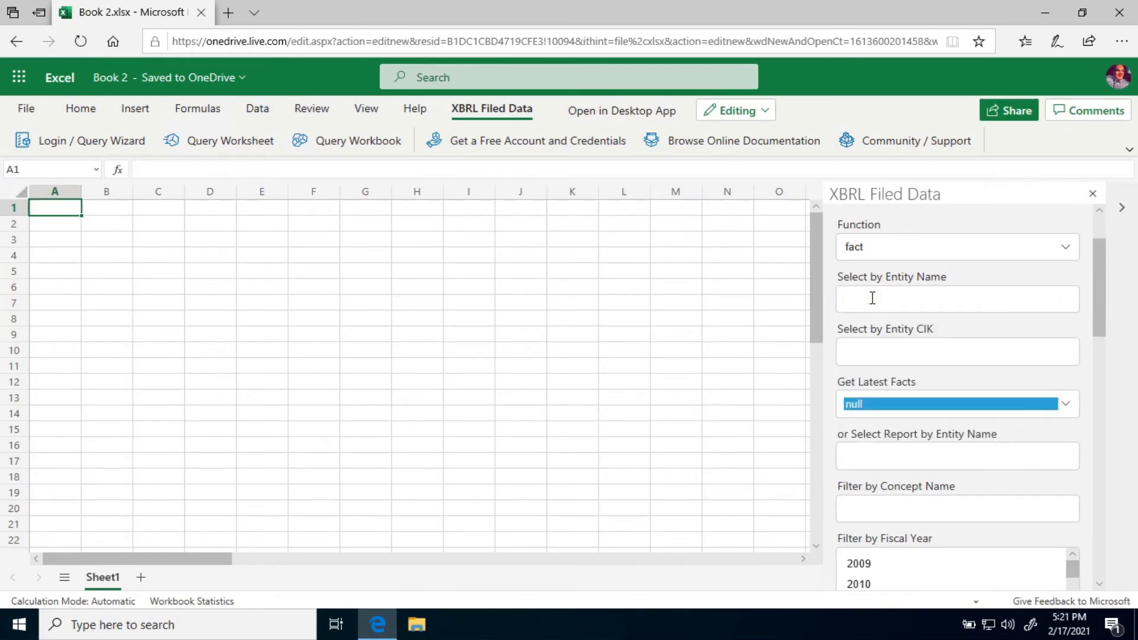
type("Mi")
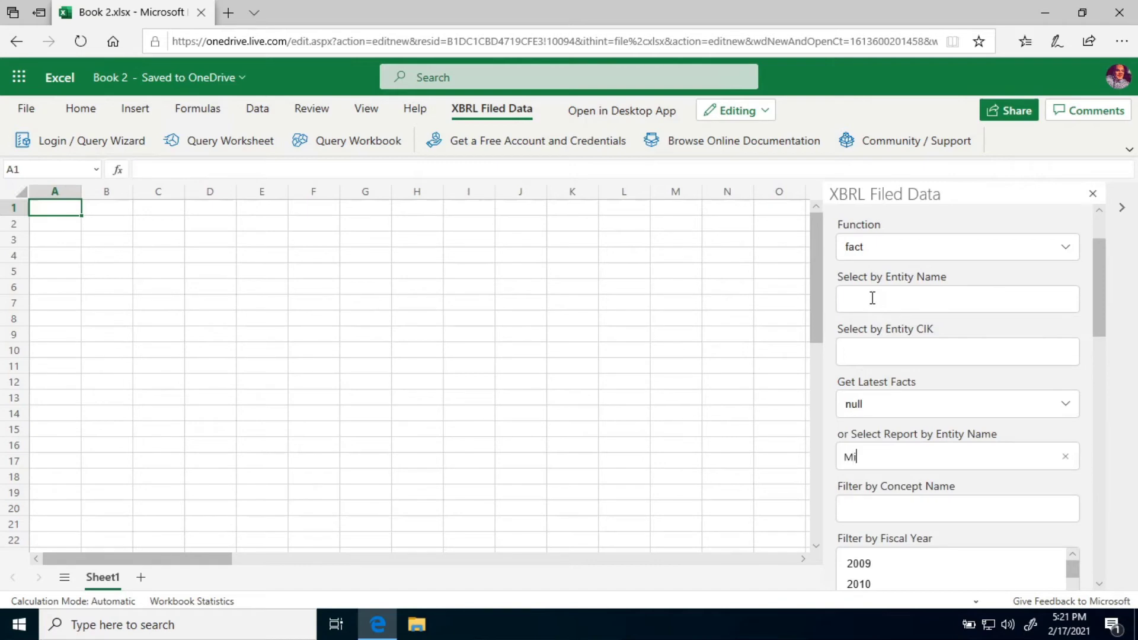
type("crosoft")
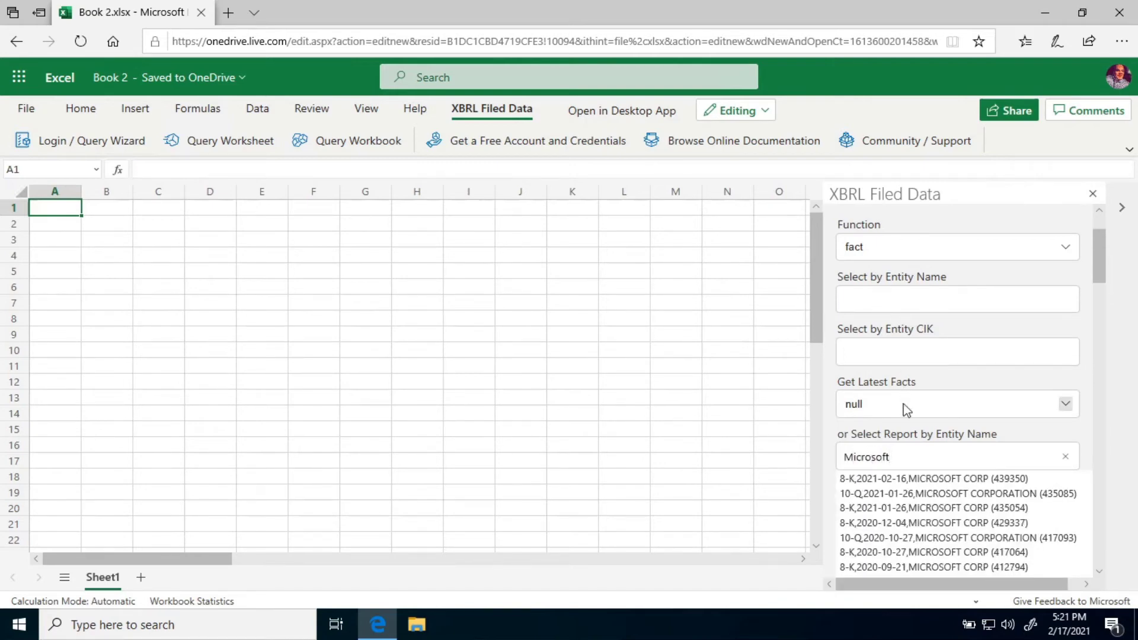
left_click(885, 493)
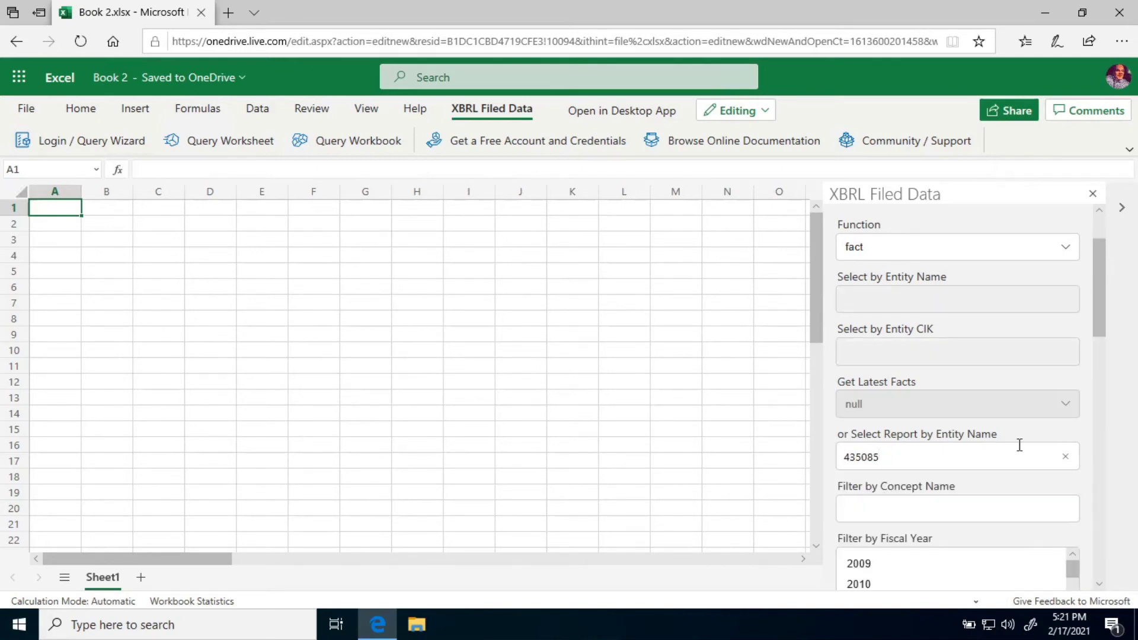
Step: Select concept.local-name and fact.value as data to return for the fact query
scroll(1101, 339, "down", 1)
left_click_drag(1101, 339, 1101, 458)
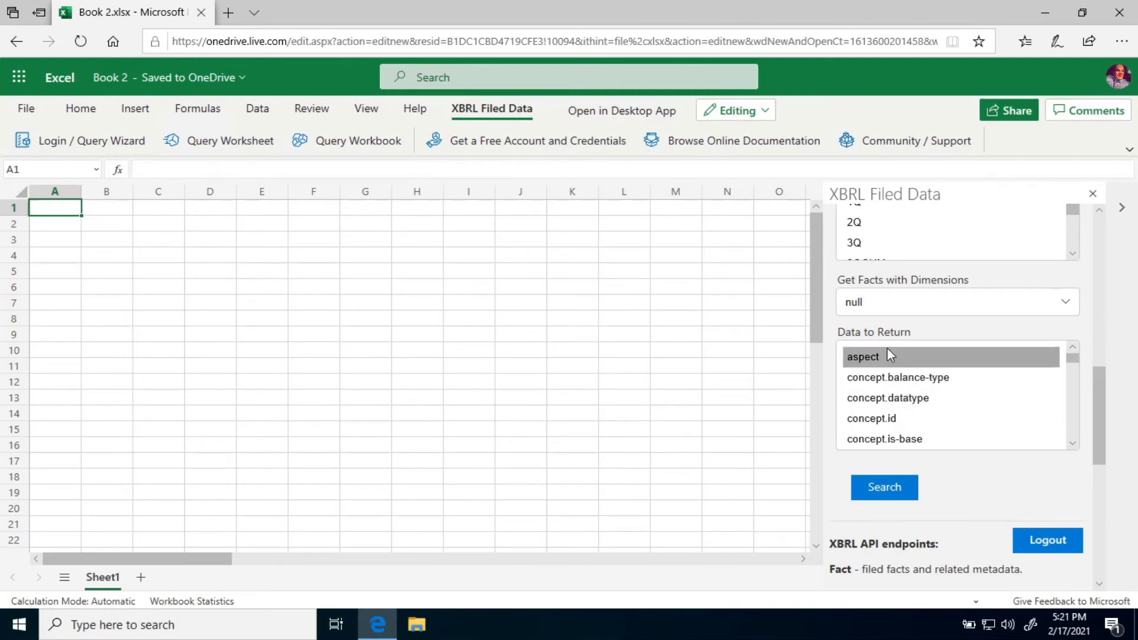
left_click_drag(1072, 366, 1072, 376)
left_click(976, 382)
left_click(977, 393)
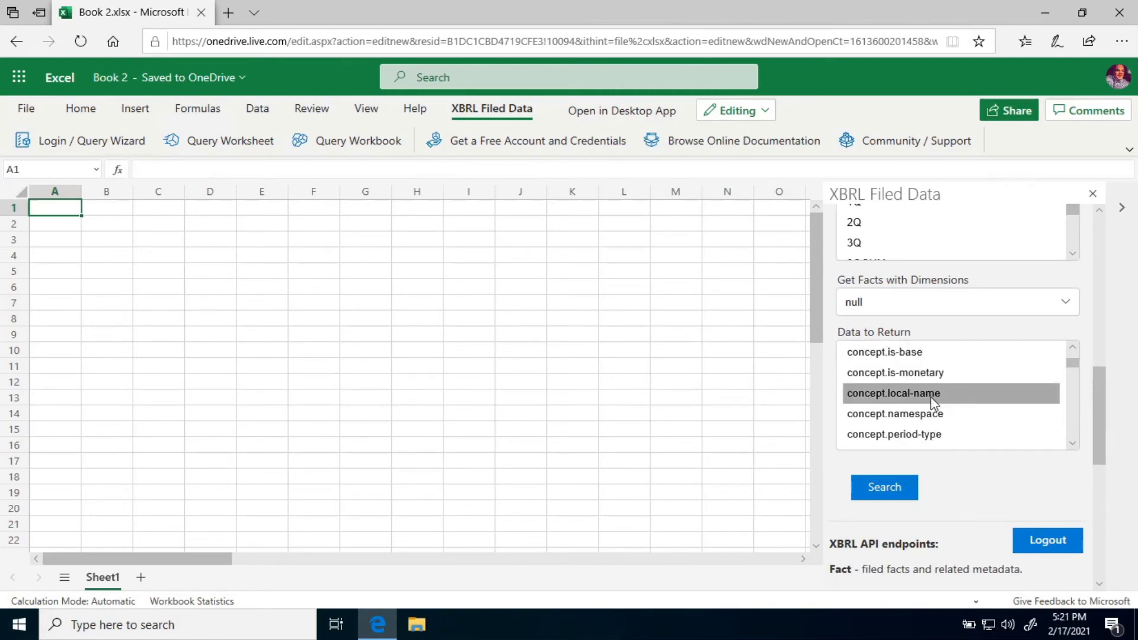
left_click_drag(1073, 443, 1073, 443)
left_click_drag(1073, 445, 1070, 442)
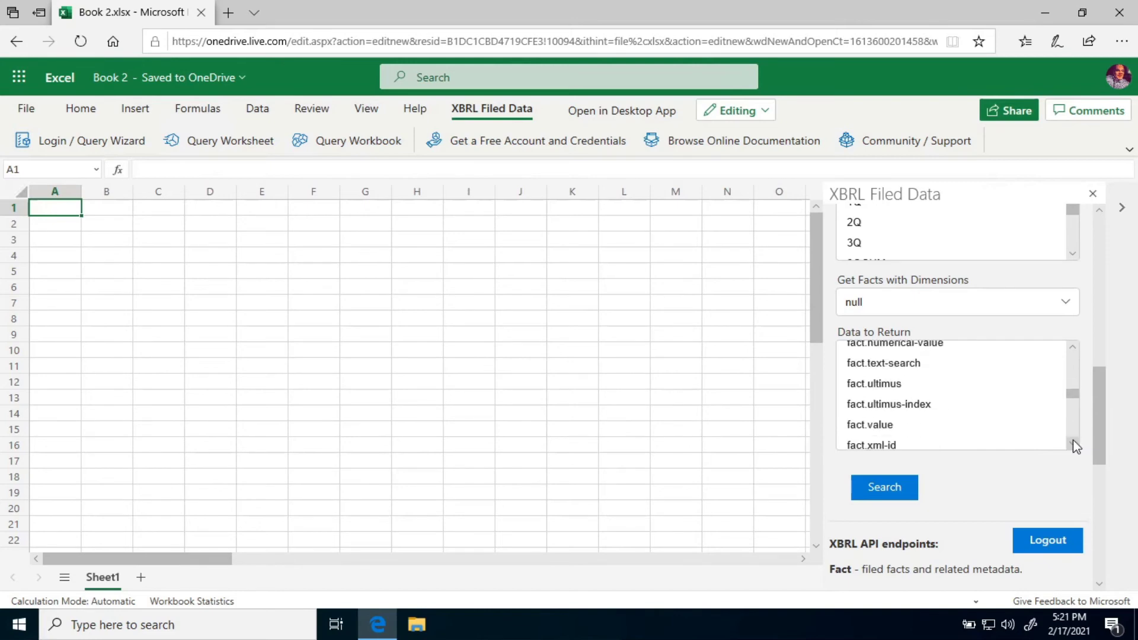
left_click(939, 429)
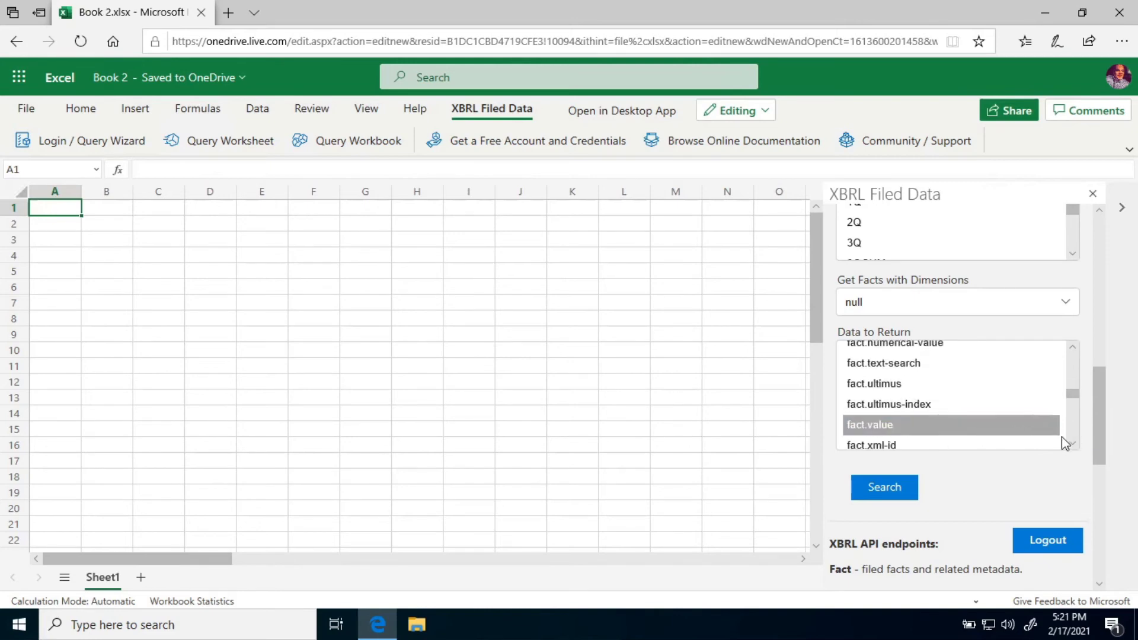
Step: Add period.fiscal-period, period.fiscal-year and report.filing-date to the data to return
left_click(1073, 445)
left_click_drag(1075, 447, 1074, 448)
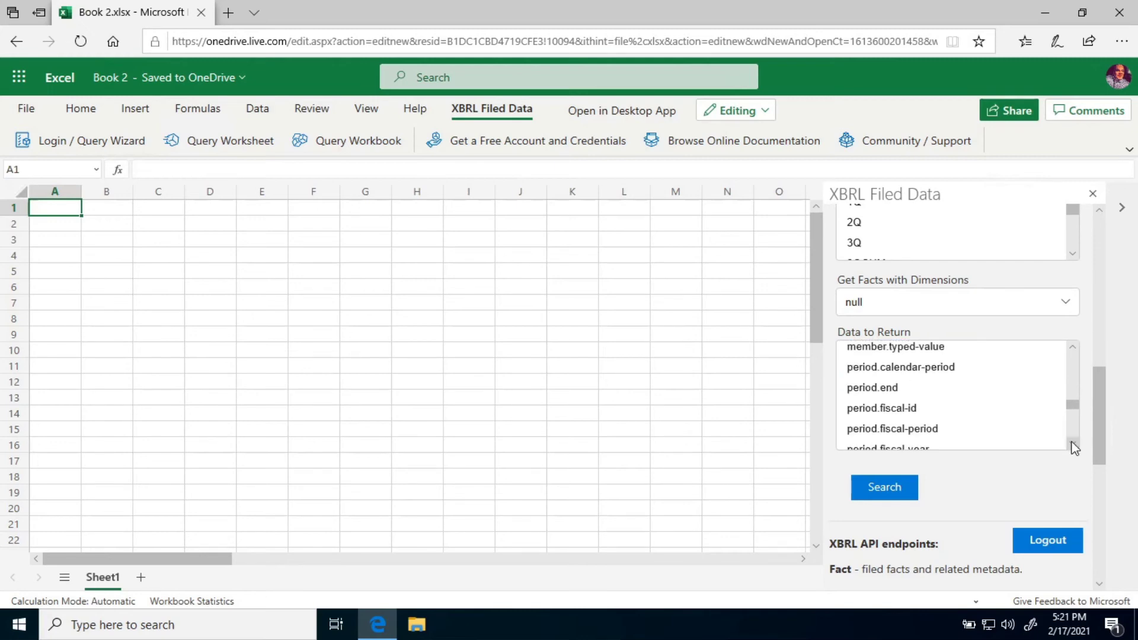
left_click(939, 425)
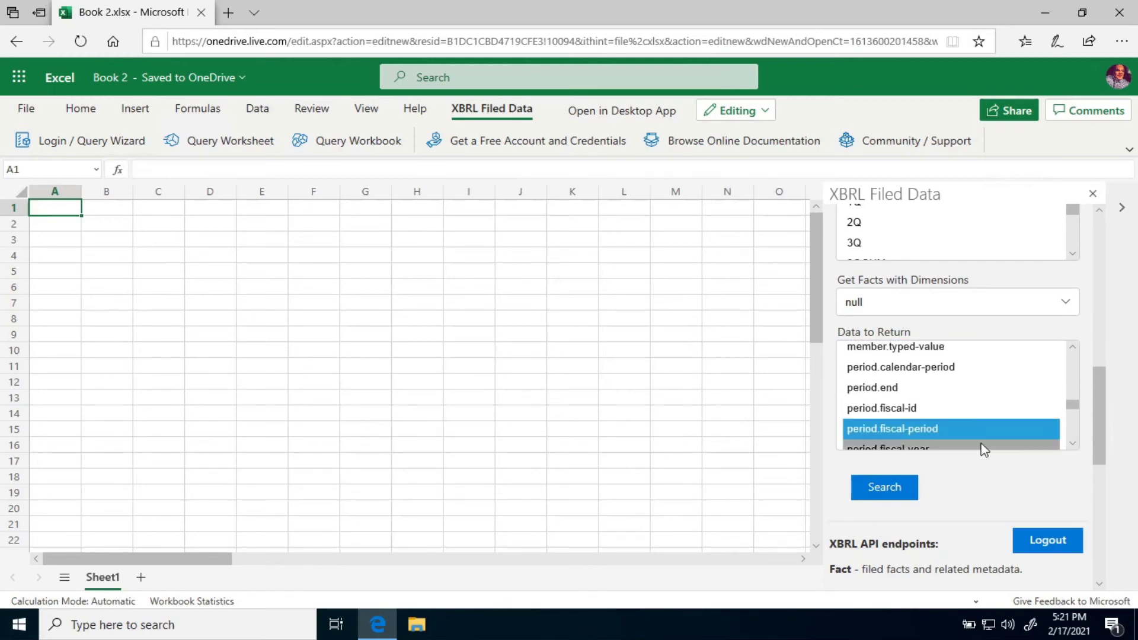
left_click(998, 448)
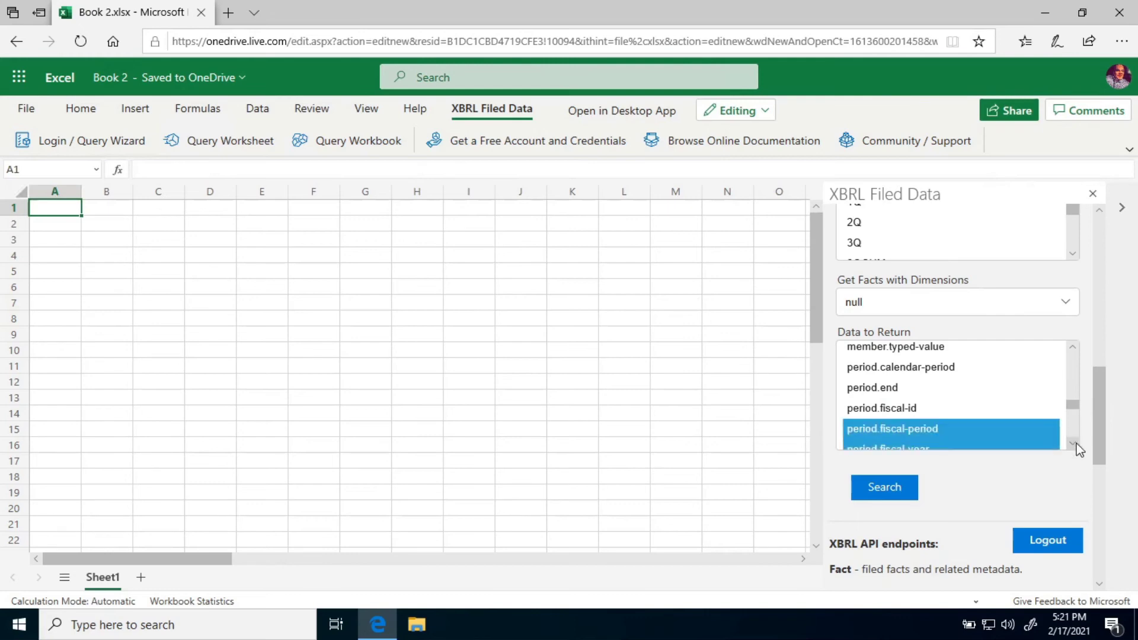
left_click_drag(1074, 445, 1073, 449)
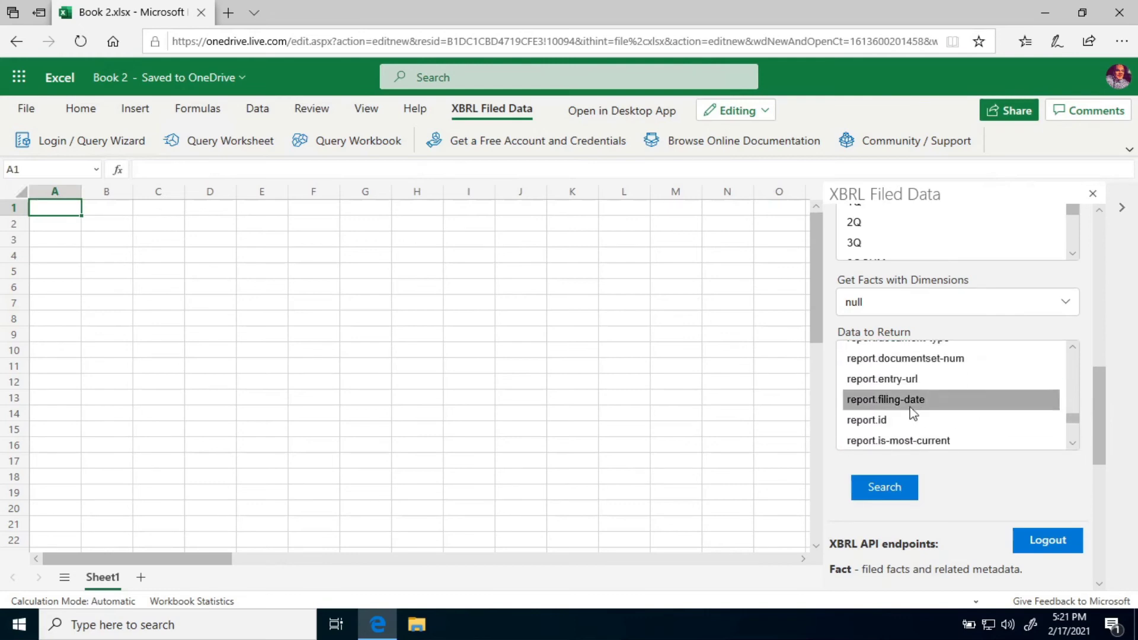
left_click(986, 400)
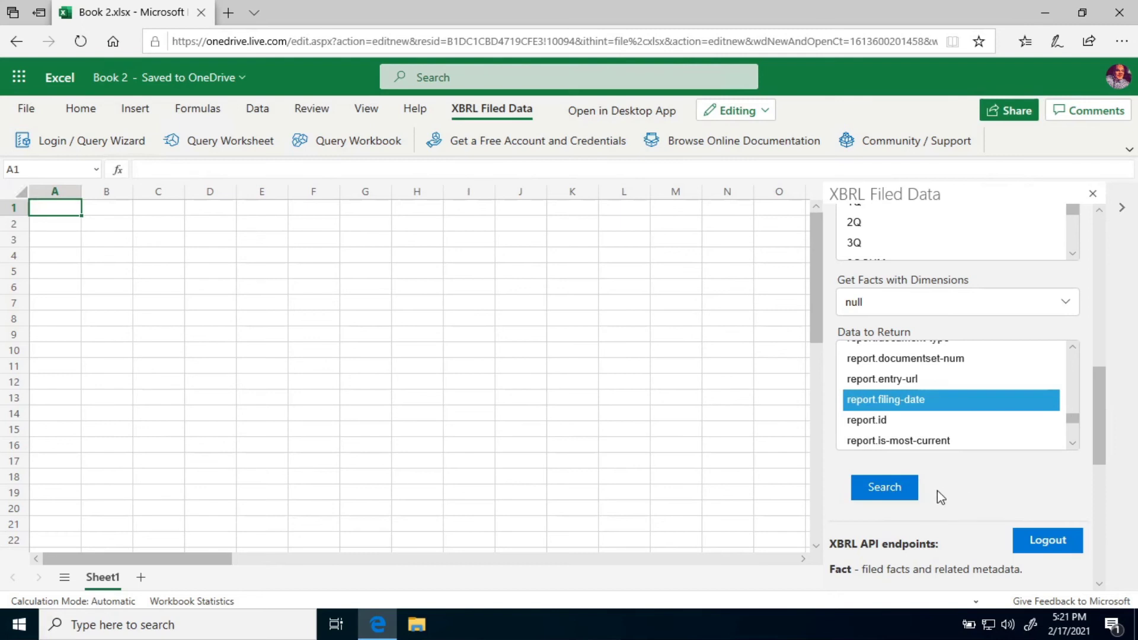
Step: Run the fact search to load the data into the sheet, and inspect the XBRL.showData formula in cell A1 without changing it
left_click(893, 487)
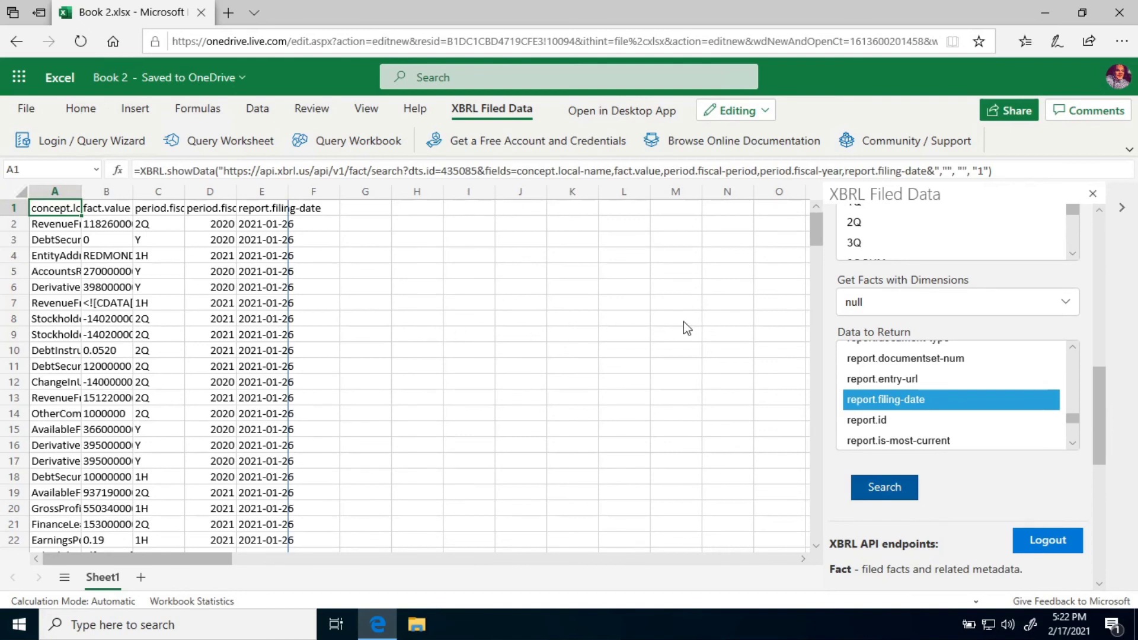
left_click(356, 170)
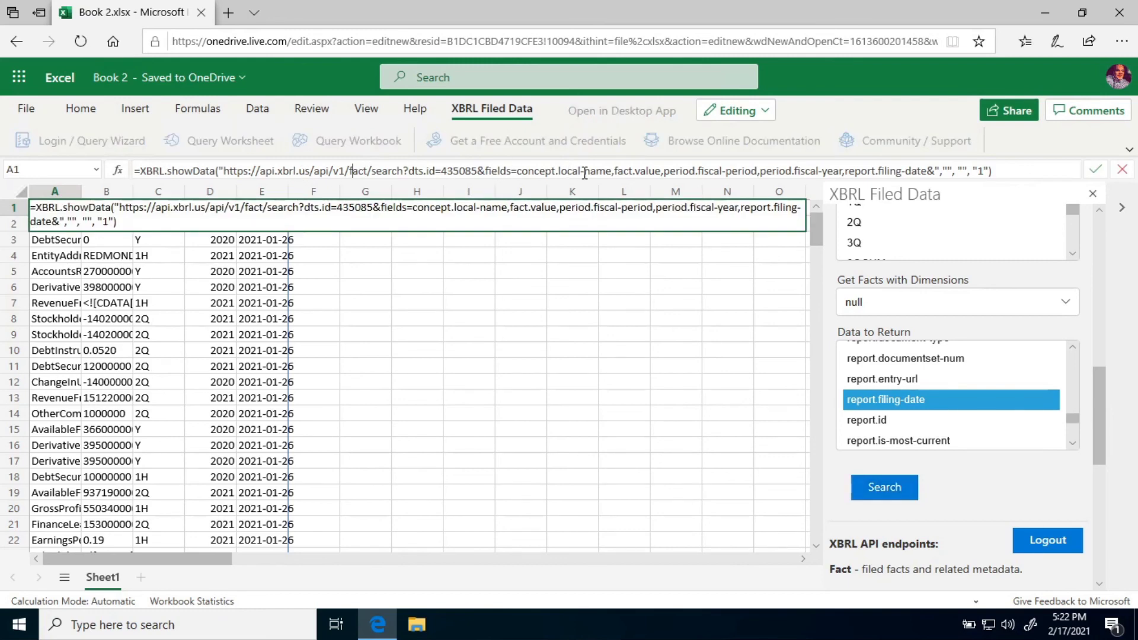
left_click(603, 268)
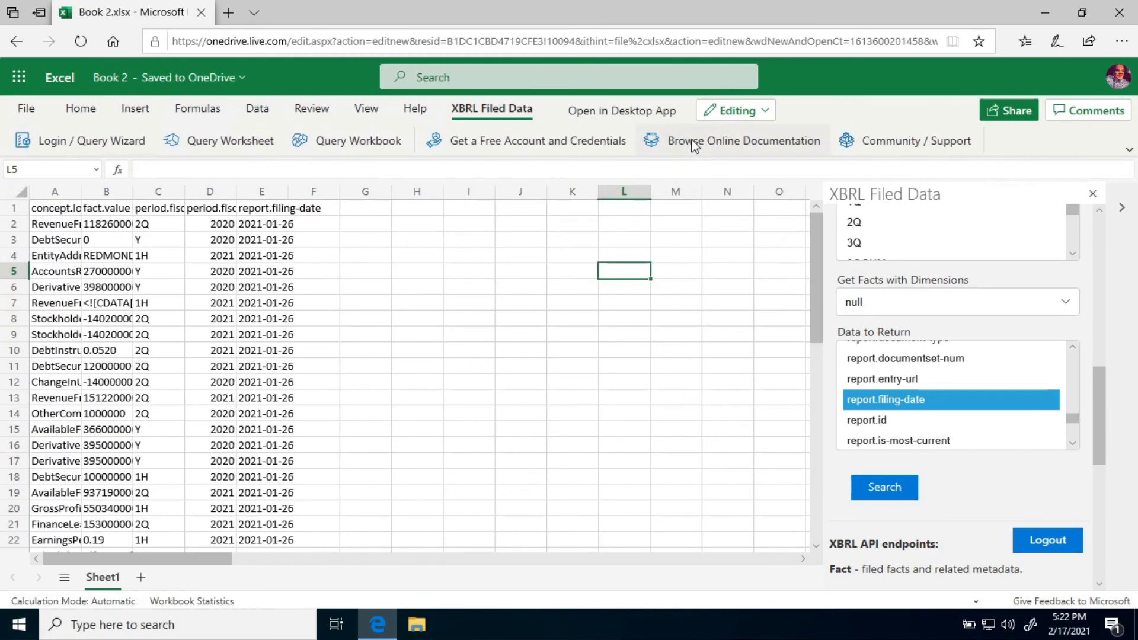